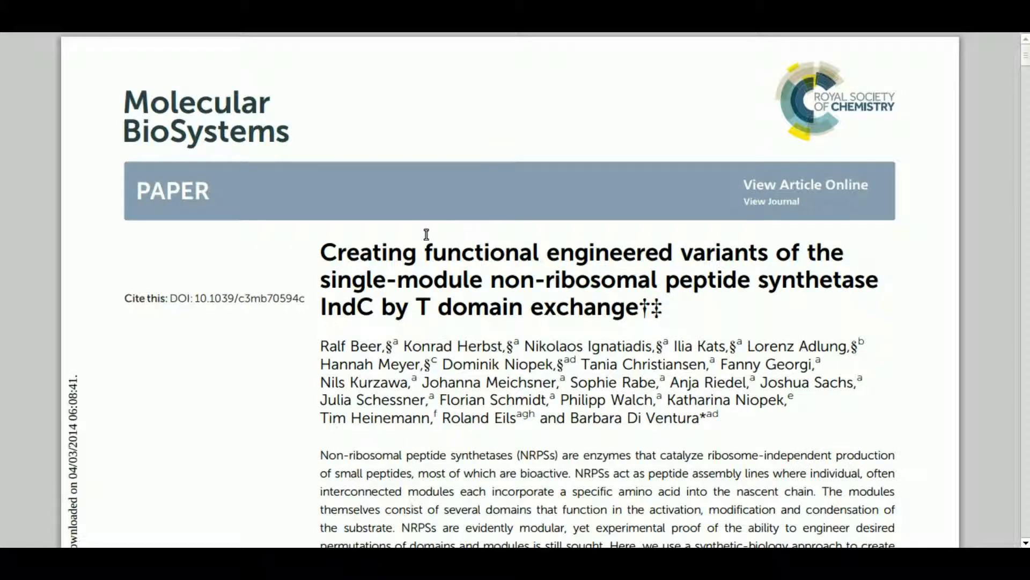
Read through the IndC T domain exchange paper, including the authorship footnote, up to Fig. 6 on domain boundary selection.
{"action": "scroll", "coordinate": [427, 235], "scroll_direction": "down", "scroll_amount": 10}
{"action": "scroll", "coordinate": [397, 247], "scroll_direction": "down", "scroll_amount": 4}
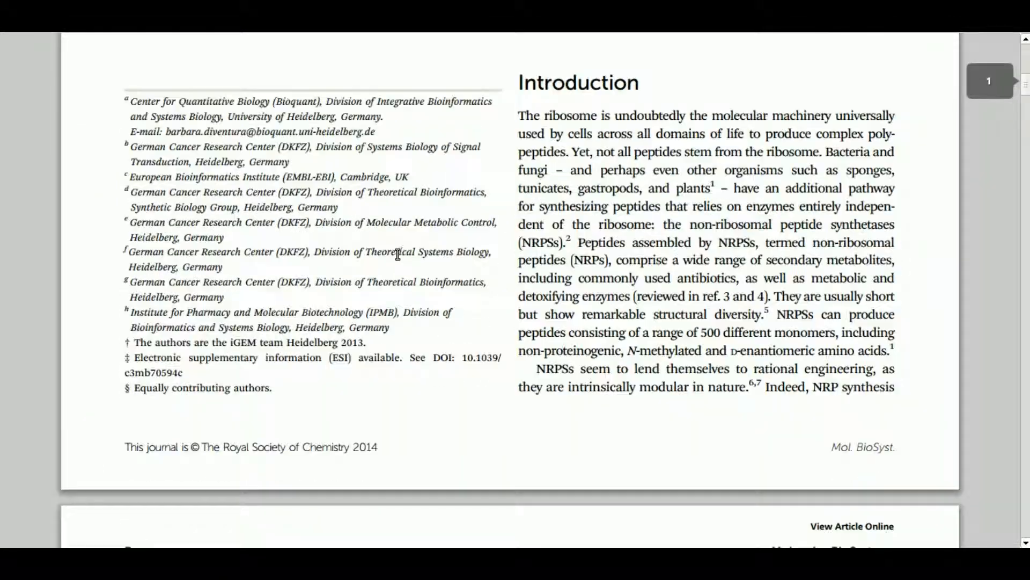
{"action": "scroll", "coordinate": [365, 252], "scroll_direction": "up", "scroll_amount": 2}
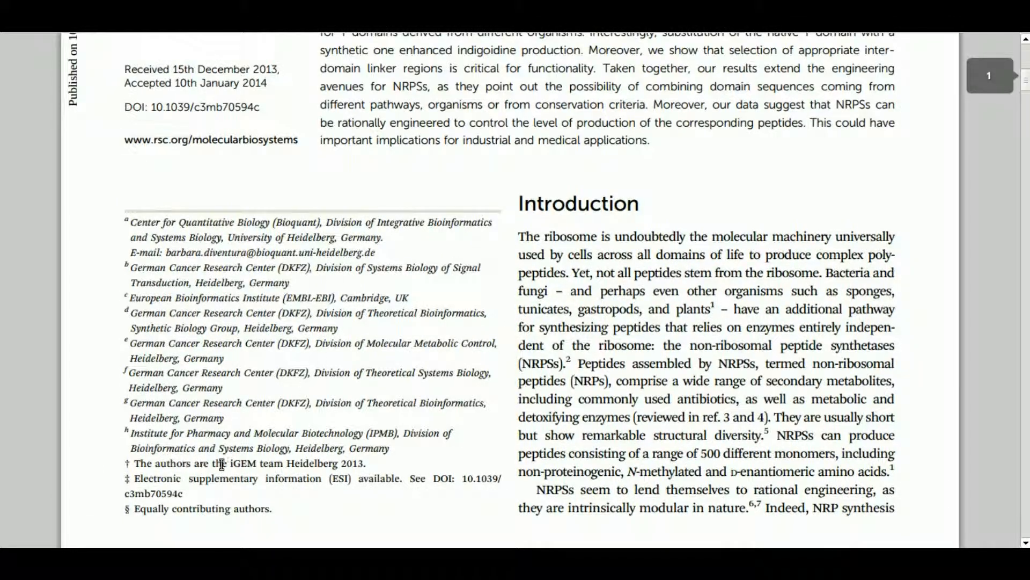
{"action": "left_click_drag", "start_coordinate": [223, 463], "coordinate": [387, 454]}
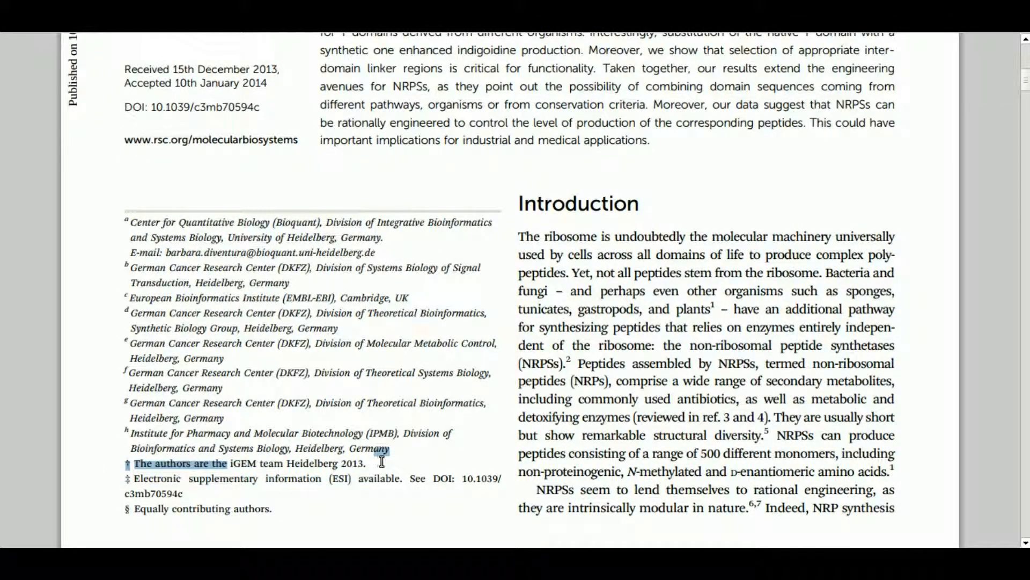
{"action": "left_click_drag", "start_coordinate": [1025, 81], "coordinate": [1026, 183]}
{"action": "scroll", "coordinate": [614, 303], "scroll_direction": "down", "scroll_amount": 20}
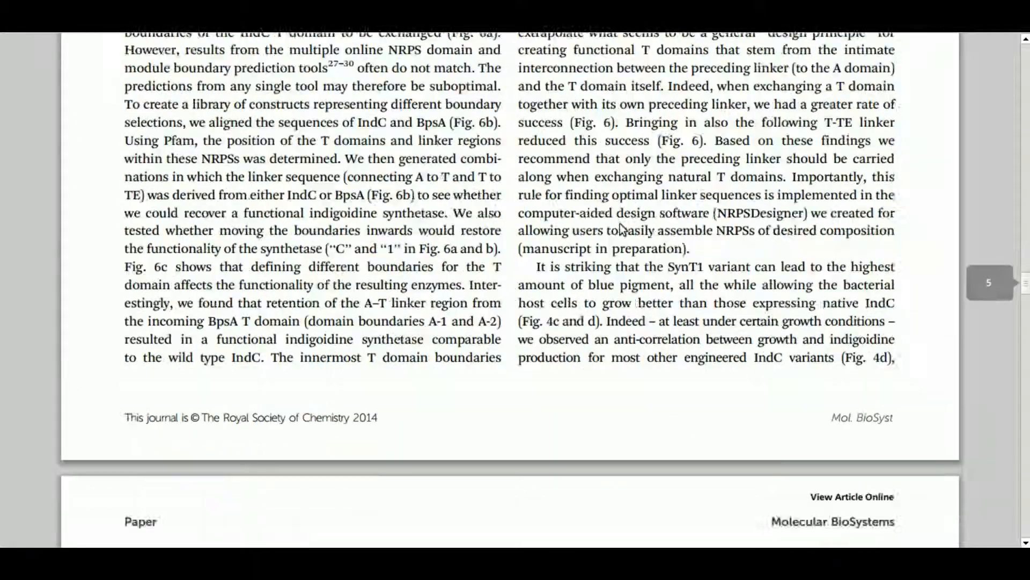
{"action": "scroll", "coordinate": [577, 303], "scroll_direction": "down", "scroll_amount": 12}
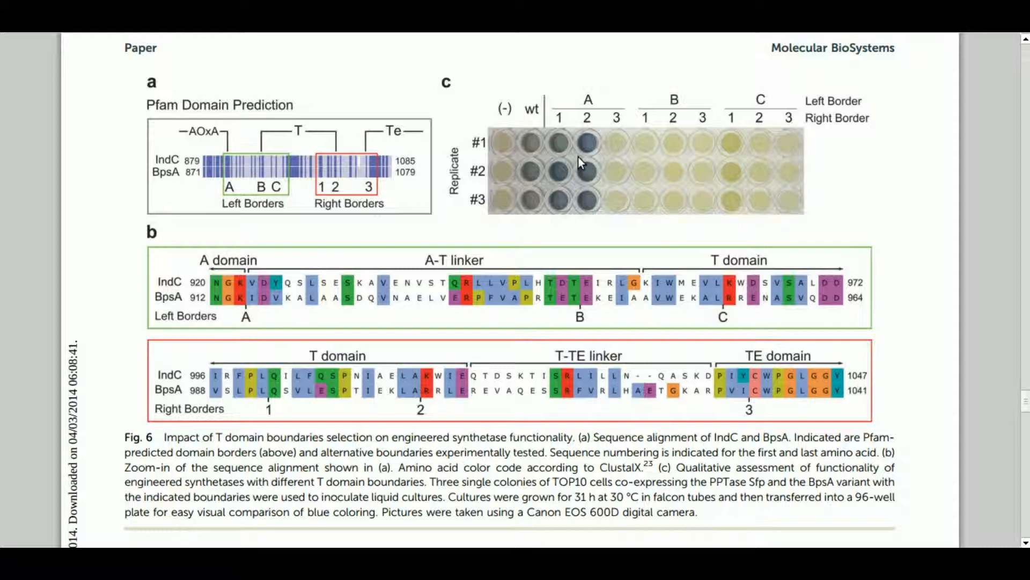
{"action": "scroll", "coordinate": [574, 156], "scroll_direction": "down", "scroll_amount": 1}
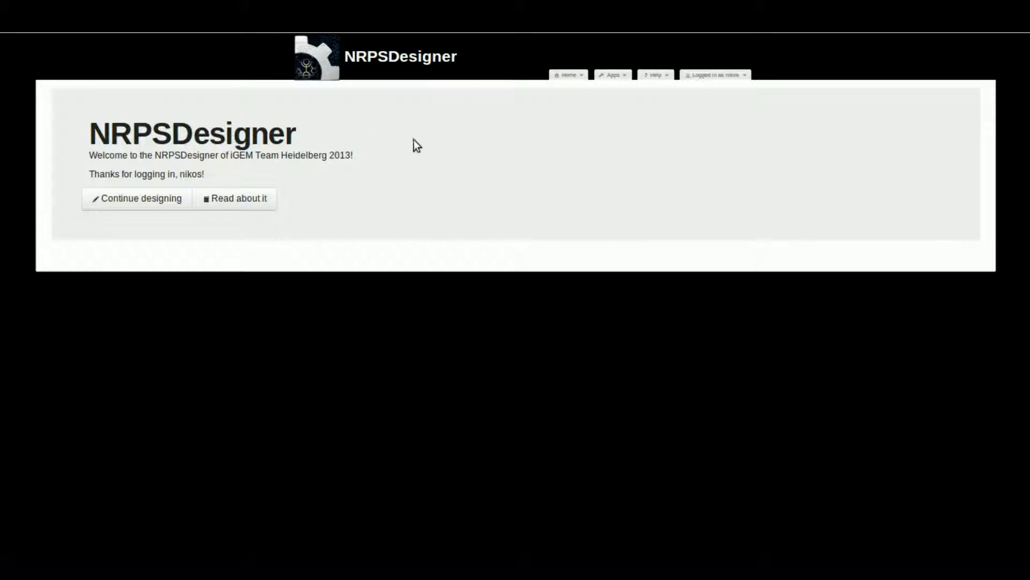
Switch to NRPSDesigner and open the form for submitting experimental data, enlarged for easier reading.
{"action": "left_click", "coordinate": [612, 74]}
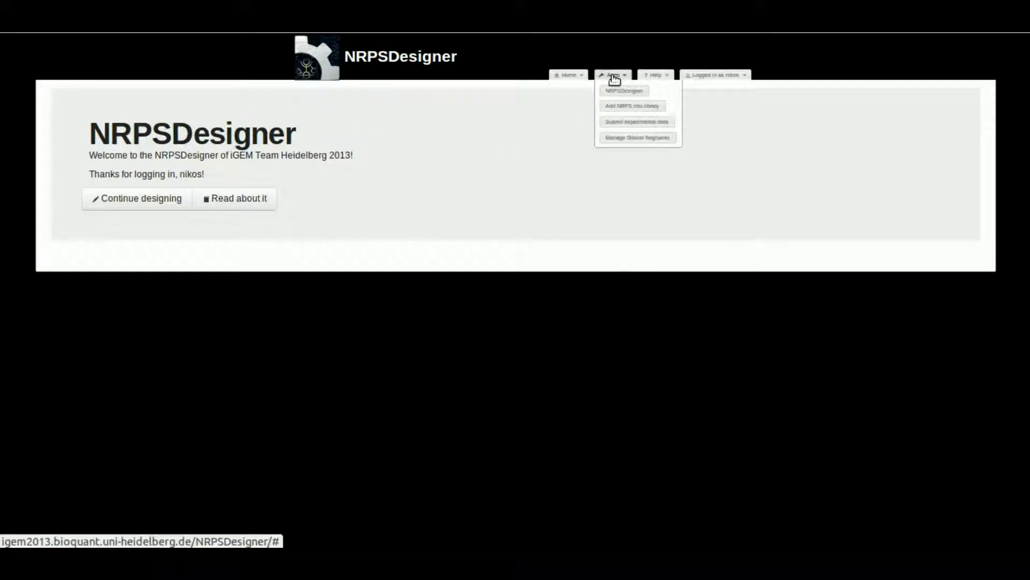
{"action": "left_click", "coordinate": [641, 119]}
{"action": "key", "text": "ctrl+plus"}
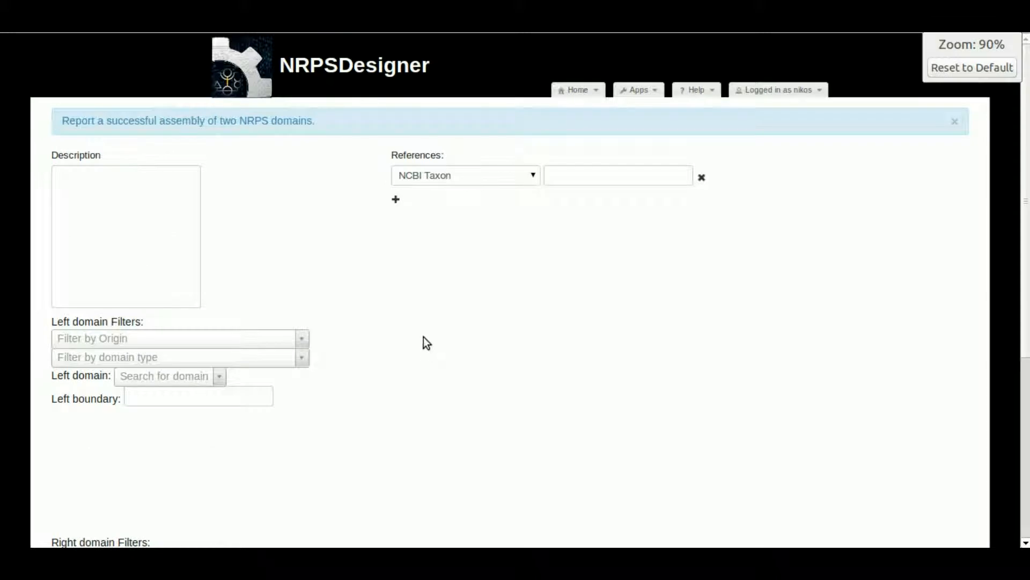
Filter the left domain by the origin Photorhabdus luminescens subsp. laumondii TTO1 and choose indC1AOxA as the left domain.
{"action": "scroll", "coordinate": [424, 336], "scroll_direction": "down", "scroll_amount": 2}
{"action": "left_click", "coordinate": [268, 218]}
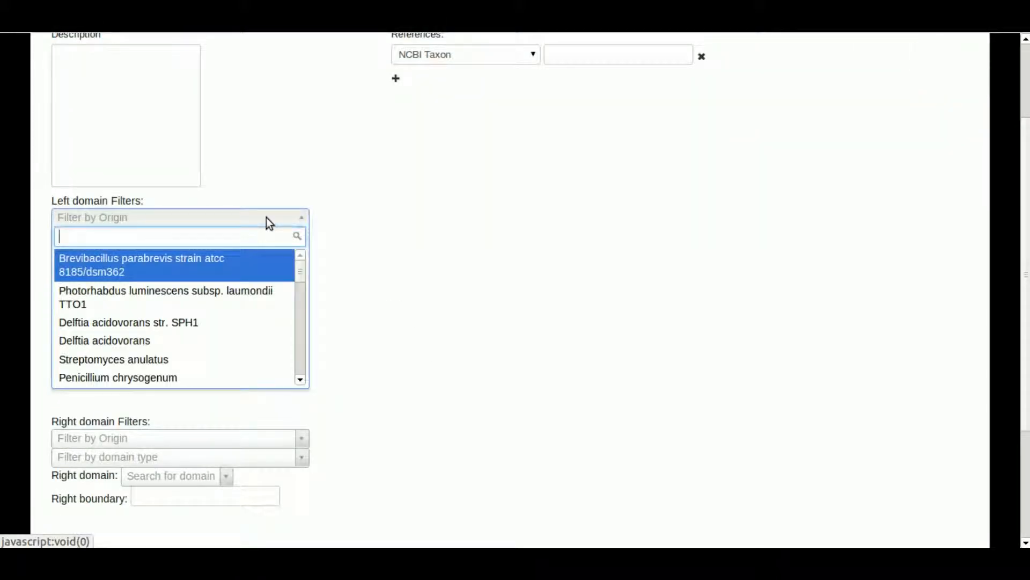
{"action": "left_click", "coordinate": [255, 297]}
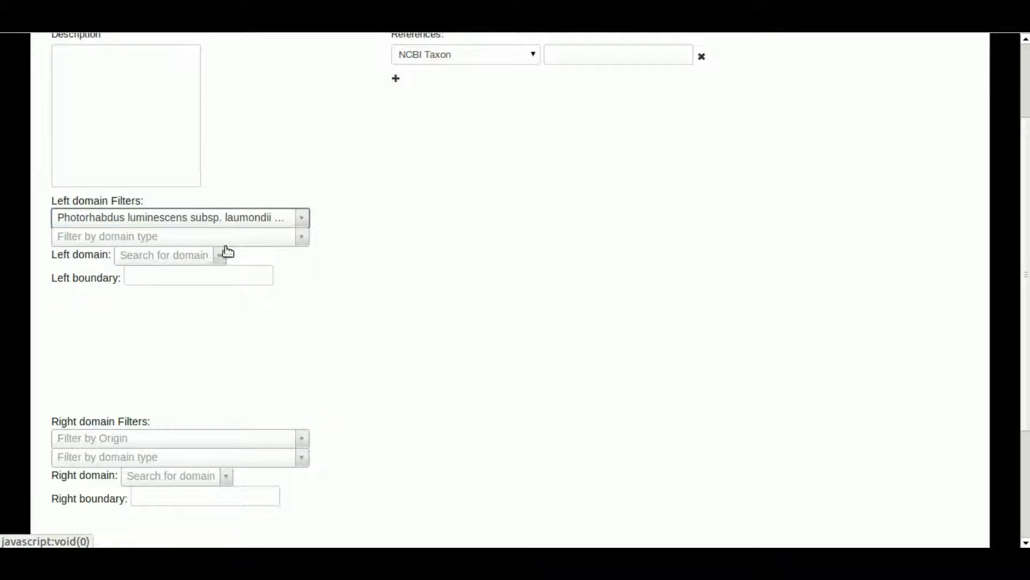
{"action": "left_click", "coordinate": [200, 259]}
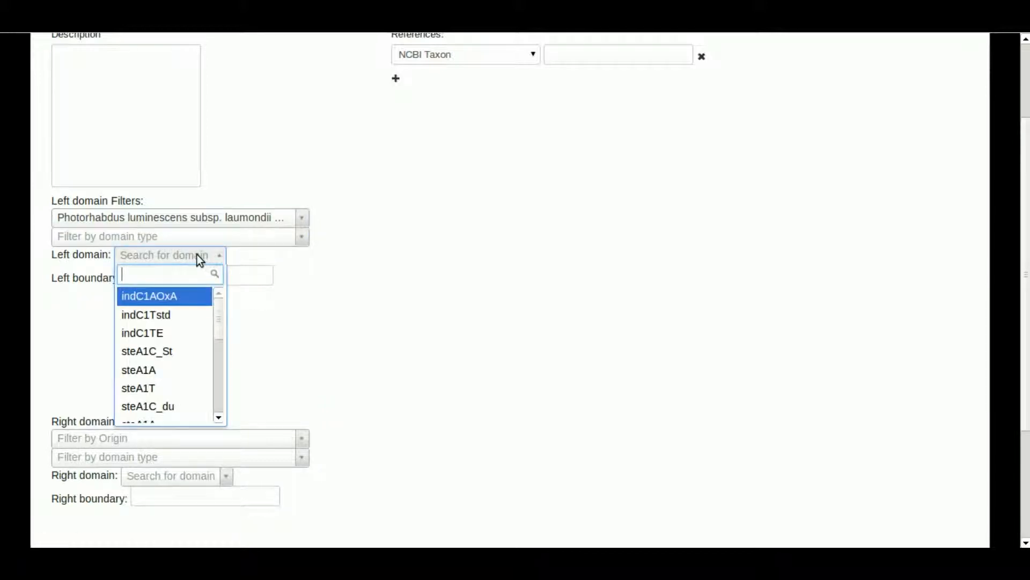
{"action": "left_click", "coordinate": [175, 298]}
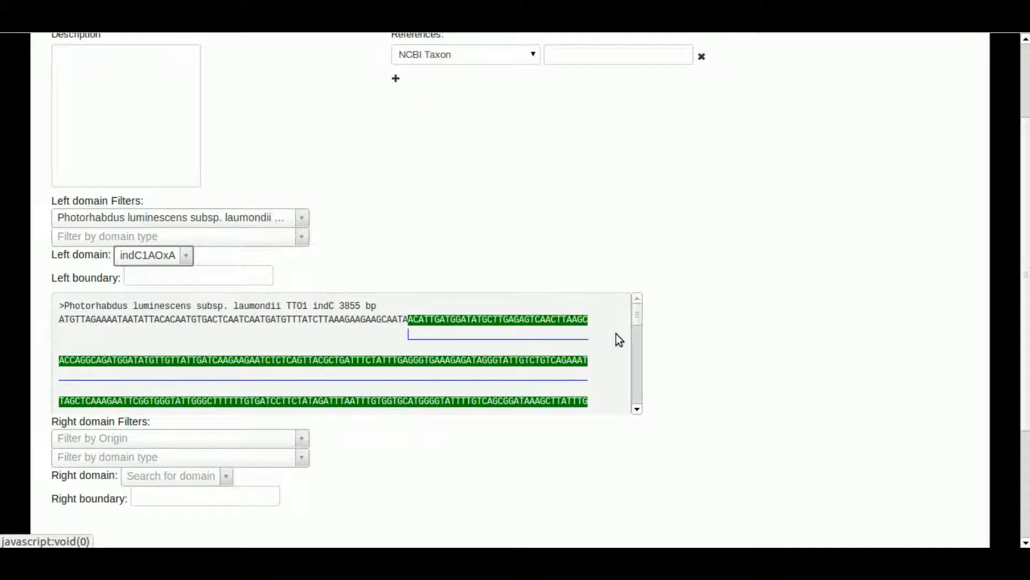
Select the AAA codon ending at base 2766 of indC in GENtle, and set the left boundary to 2766 in the NRPSDesigner sequence.
{"action": "scroll", "coordinate": [616, 334], "scroll_direction": "down", "scroll_amount": 5}
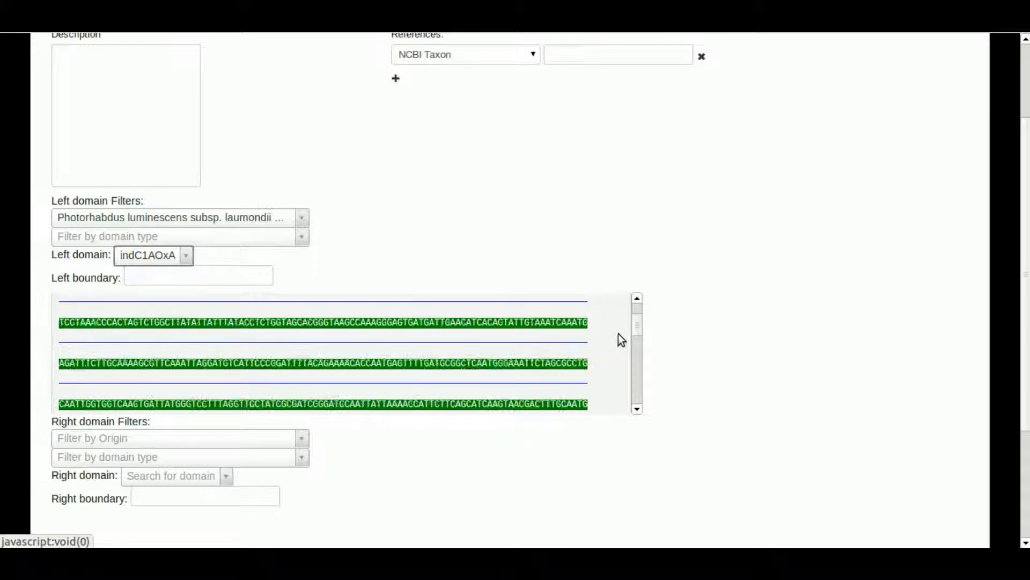
{"action": "scroll", "coordinate": [618, 334], "scroll_direction": "down", "scroll_amount": 5}
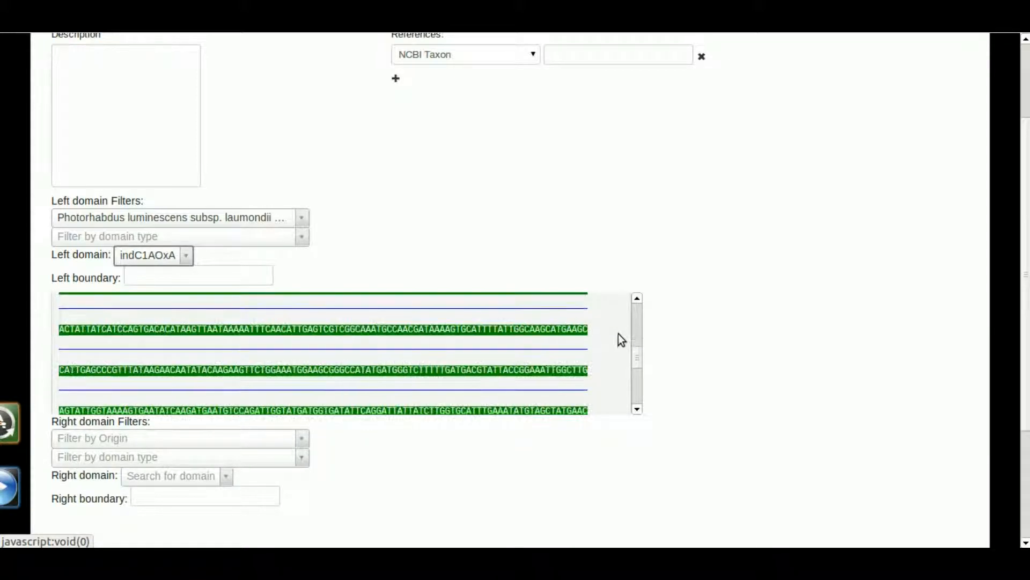
{"action": "scroll", "coordinate": [618, 334], "scroll_direction": "down", "scroll_amount": 5}
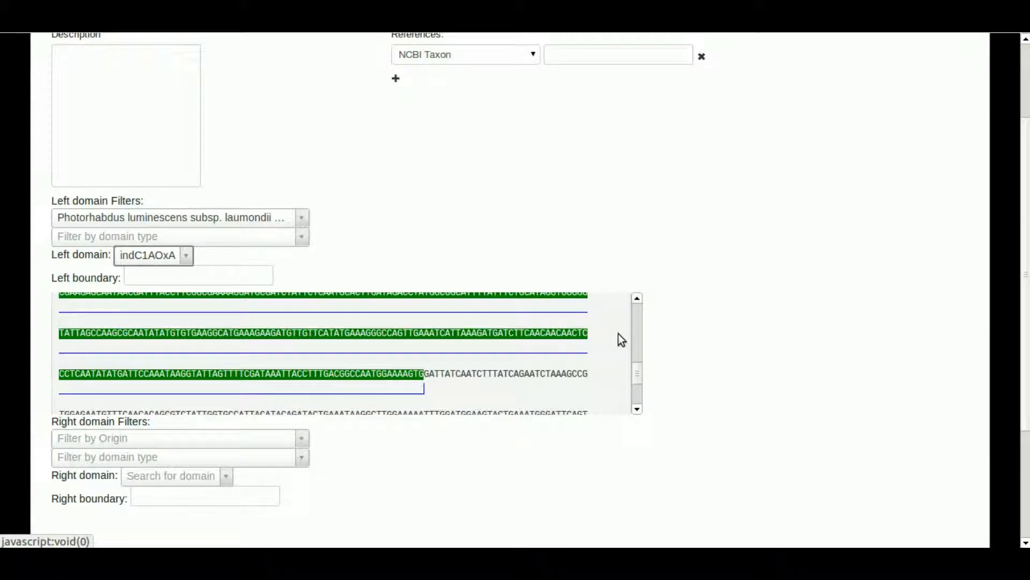
{"action": "scroll", "coordinate": [618, 334], "scroll_direction": "down", "scroll_amount": 3}
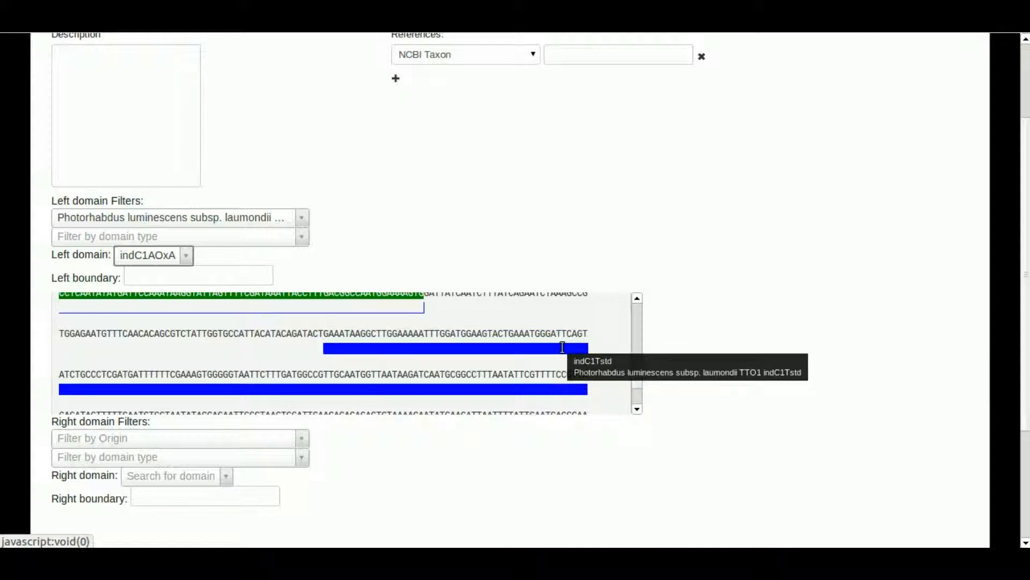
{"action": "scroll", "coordinate": [528, 341], "scroll_direction": "up", "scroll_amount": 1}
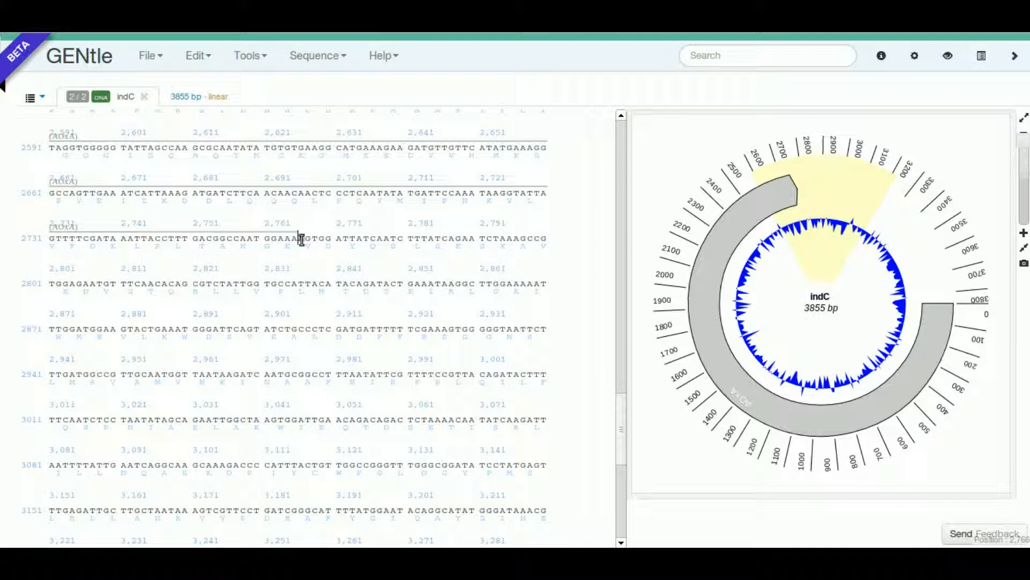
{"action": "left_click_drag", "start_coordinate": [301, 240], "coordinate": [285, 237]}
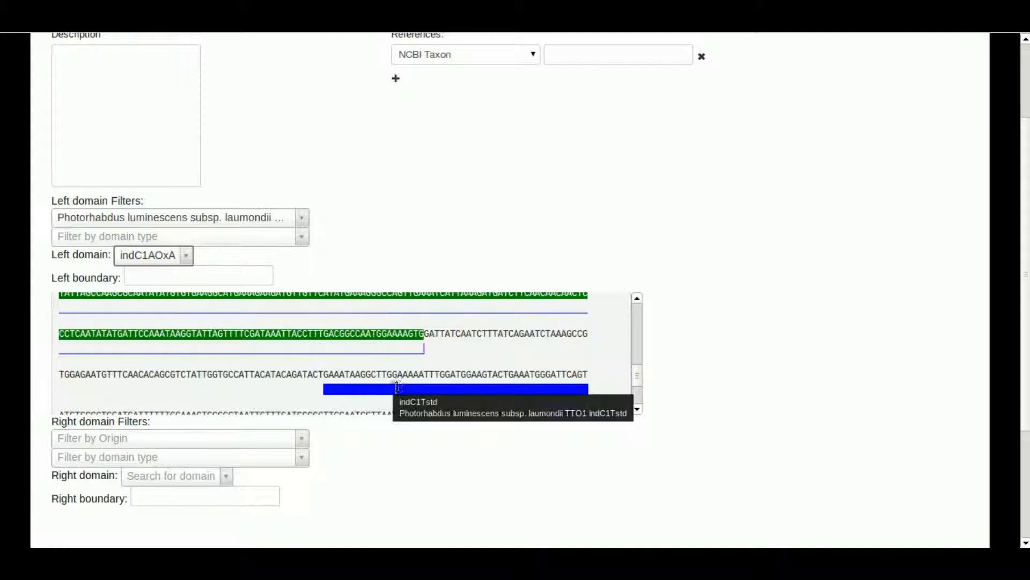
{"action": "left_click", "coordinate": [405, 335]}
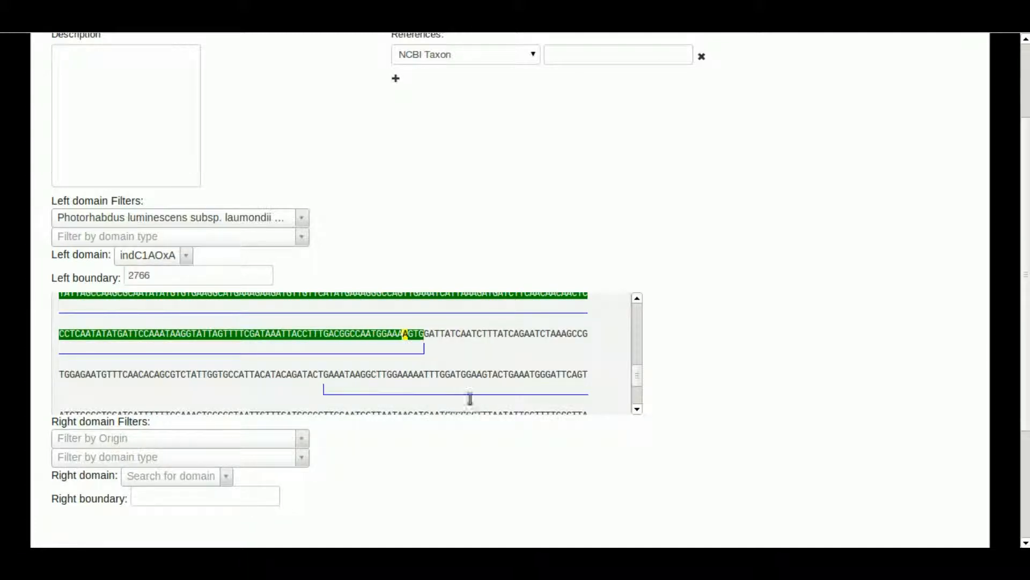
Filter the right domain by the origin Streptomyces lavendulae subsp. lavendulae ATCC 11924 and choose bpsA1Tstd as the right domain.
{"action": "scroll", "coordinate": [821, 316], "scroll_direction": "down", "scroll_amount": 3}
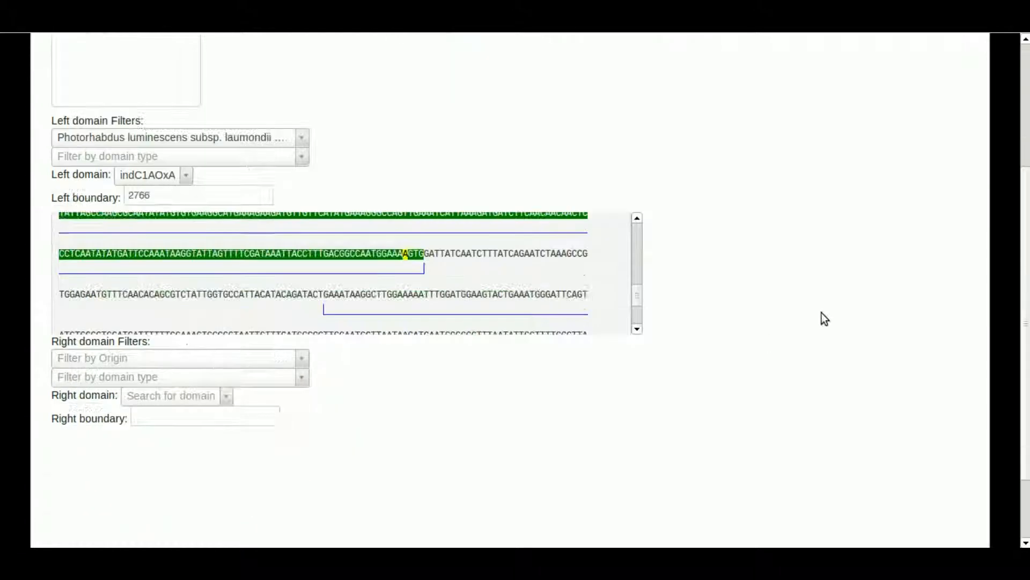
{"action": "left_click", "coordinate": [188, 362]}
{"action": "scroll", "coordinate": [225, 451], "scroll_direction": "down", "scroll_amount": 3}
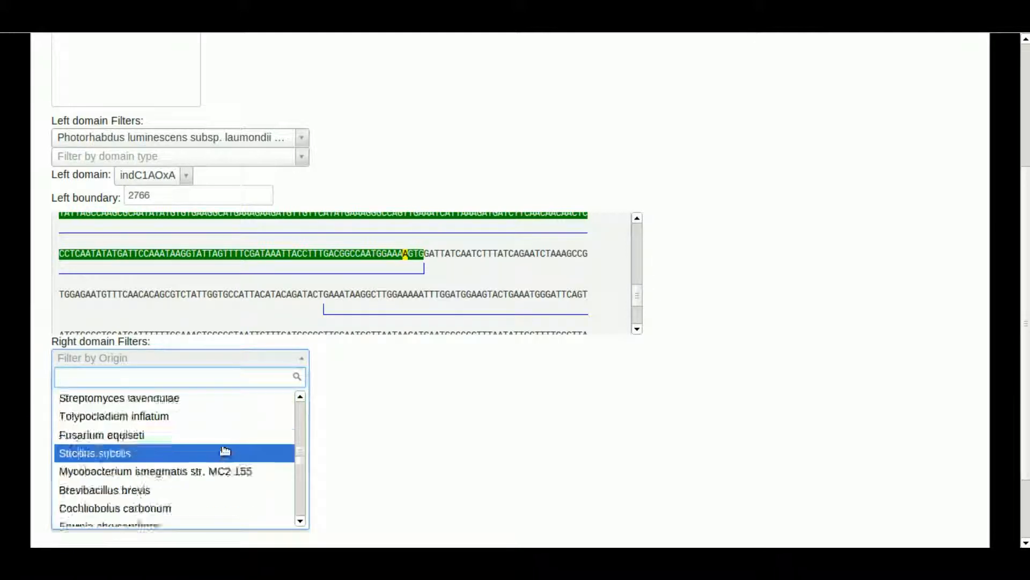
{"action": "scroll", "coordinate": [226, 451], "scroll_direction": "down", "scroll_amount": 5}
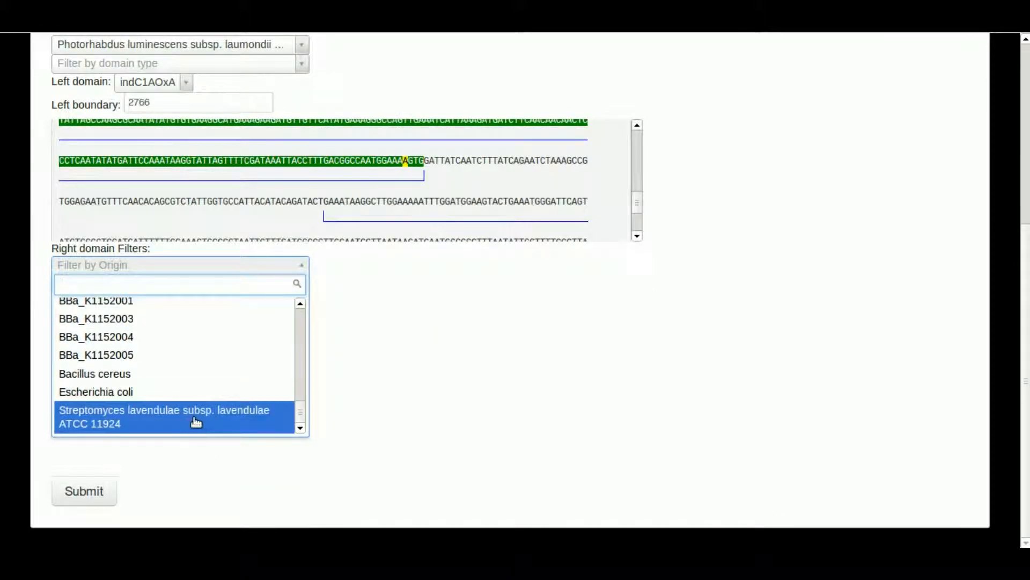
{"action": "left_click", "coordinate": [196, 422]}
{"action": "left_click", "coordinate": [198, 306]}
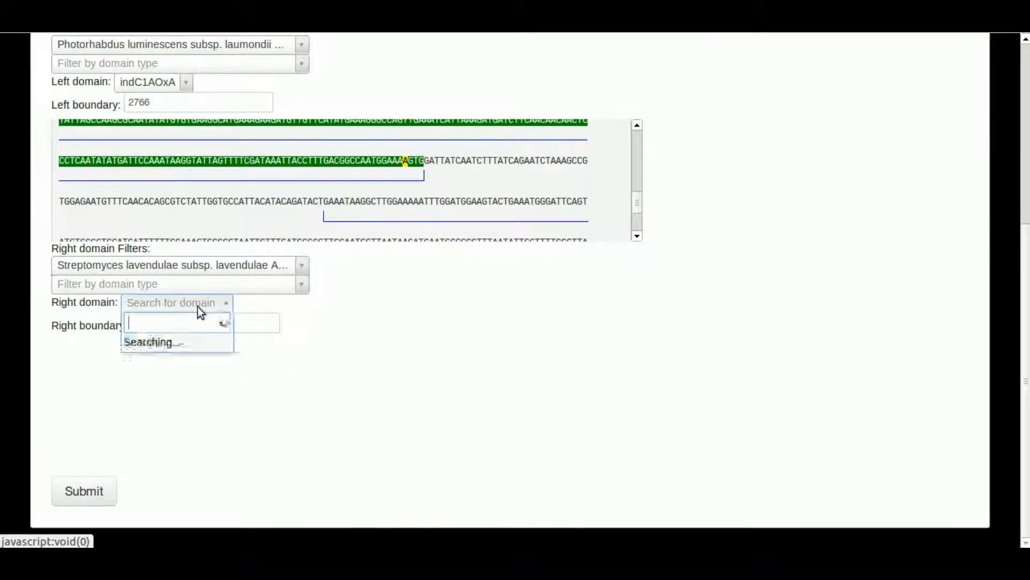
{"action": "left_click", "coordinate": [188, 361]}
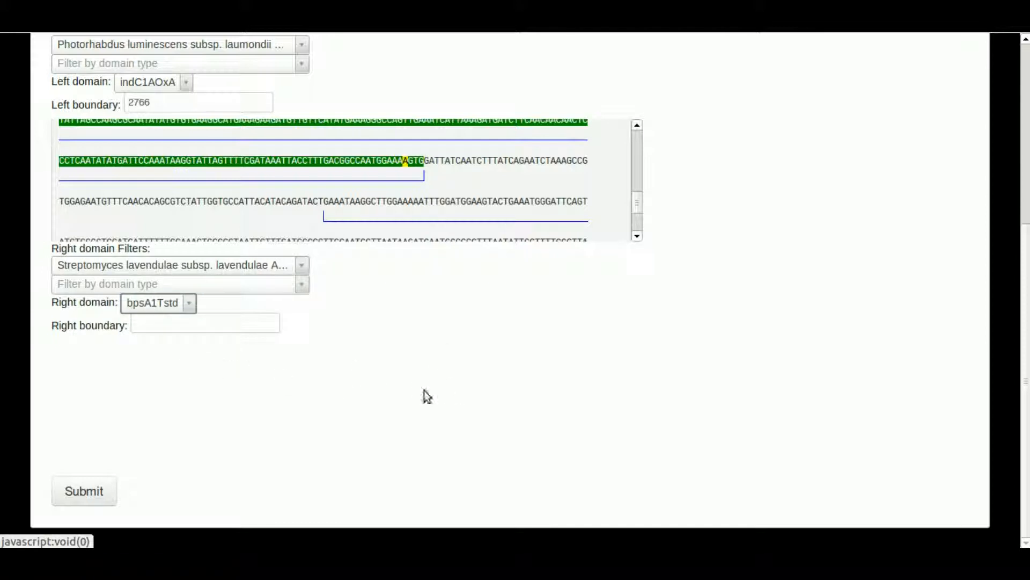
Look through the right domain's sequence, and in GENtle open the bpsA sequence and select the codon starting at base 2743.
{"action": "scroll", "coordinate": [580, 398], "scroll_direction": "down", "scroll_amount": 3}
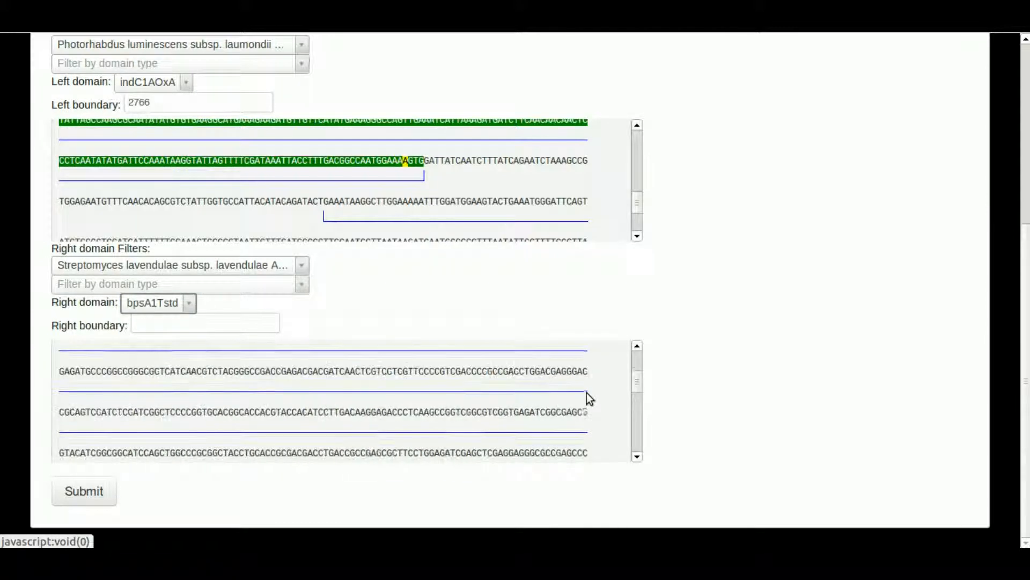
{"action": "mouse_move", "coordinate": [525, 385]}
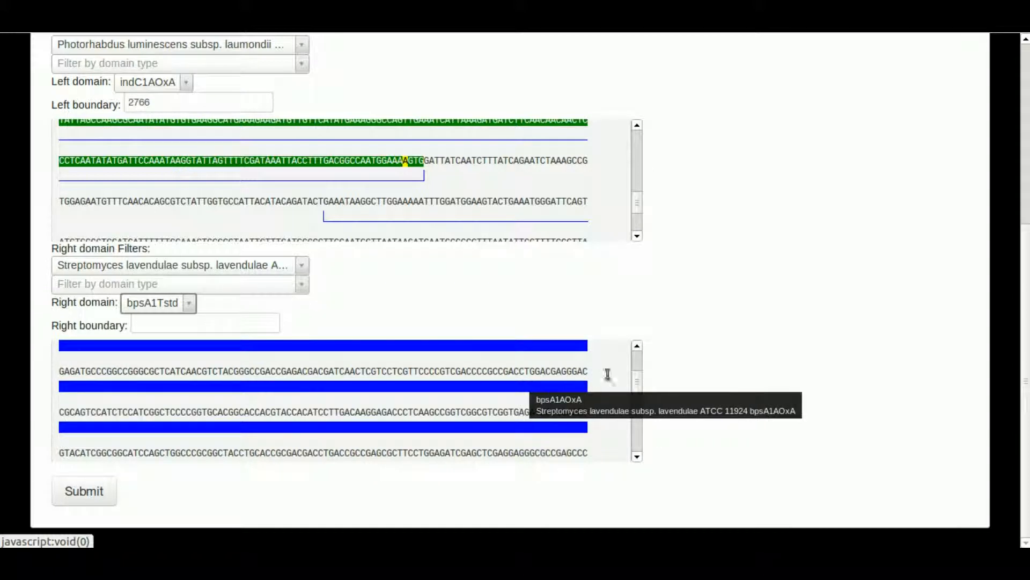
{"action": "scroll", "coordinate": [613, 378], "scroll_direction": "down", "scroll_amount": 4}
{"action": "scroll", "coordinate": [607, 381], "scroll_direction": "down", "scroll_amount": 5}
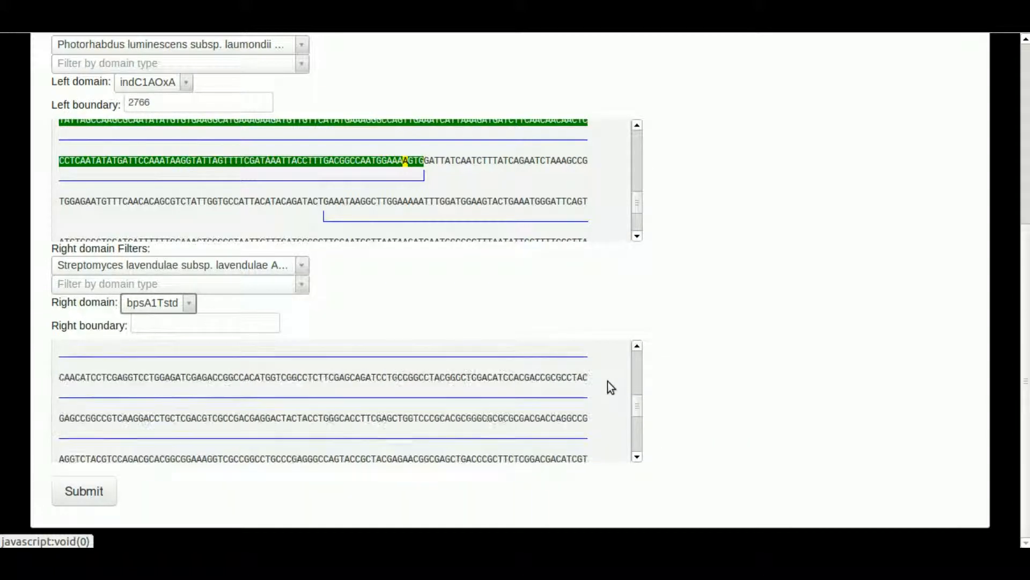
{"action": "scroll", "coordinate": [611, 383], "scroll_direction": "down", "scroll_amount": 1}
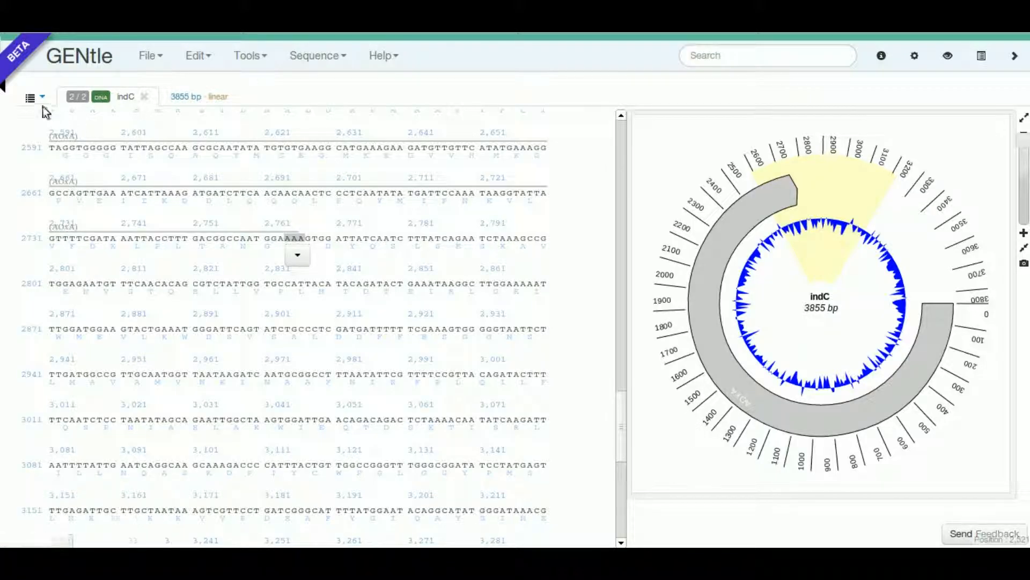
{"action": "left_click", "coordinate": [41, 103]}
{"action": "left_click", "coordinate": [62, 141]}
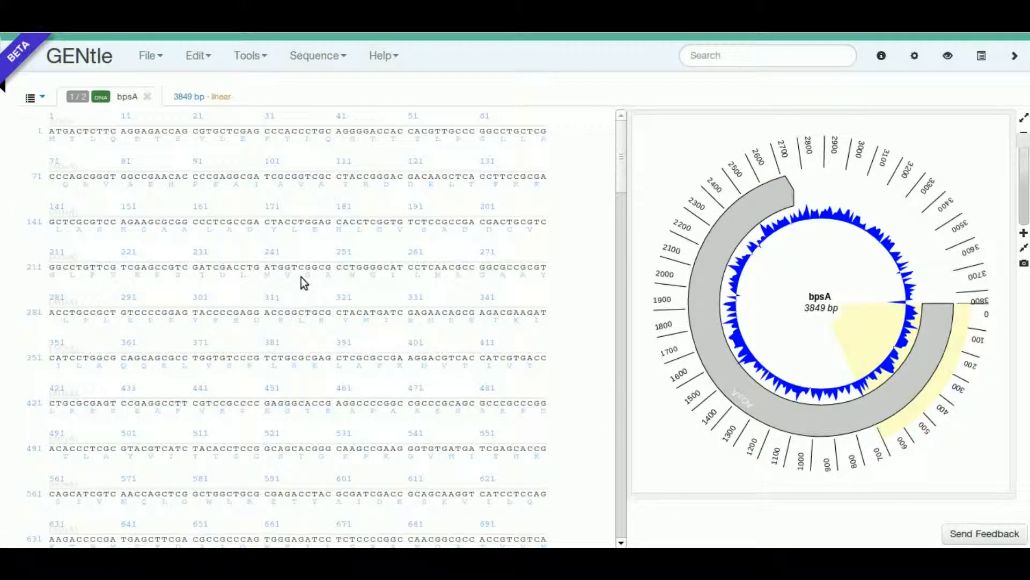
{"action": "scroll", "coordinate": [295, 274], "scroll_direction": "down", "scroll_amount": 20}
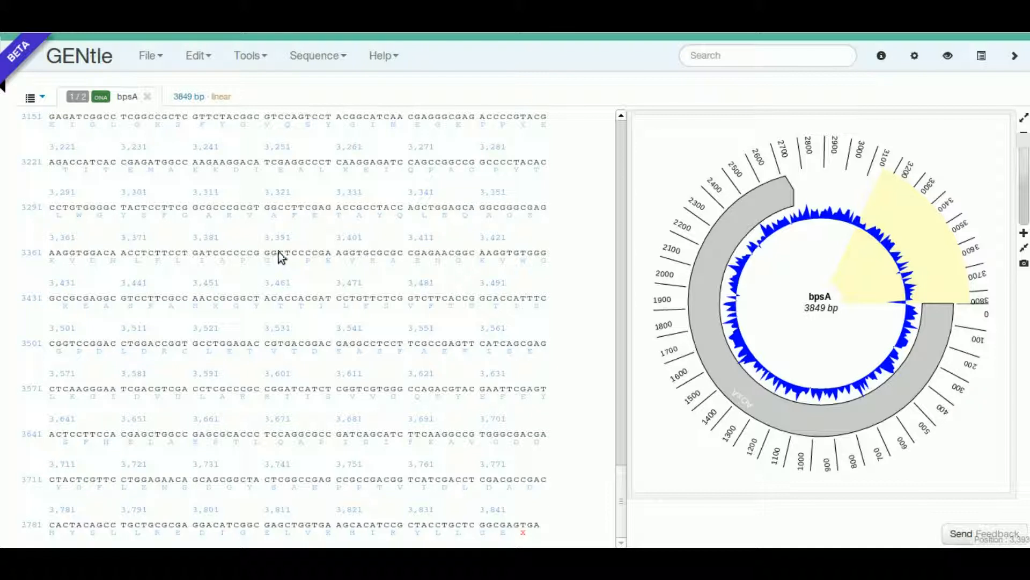
{"action": "scroll", "coordinate": [278, 252], "scroll_direction": "up", "scroll_amount": 5}
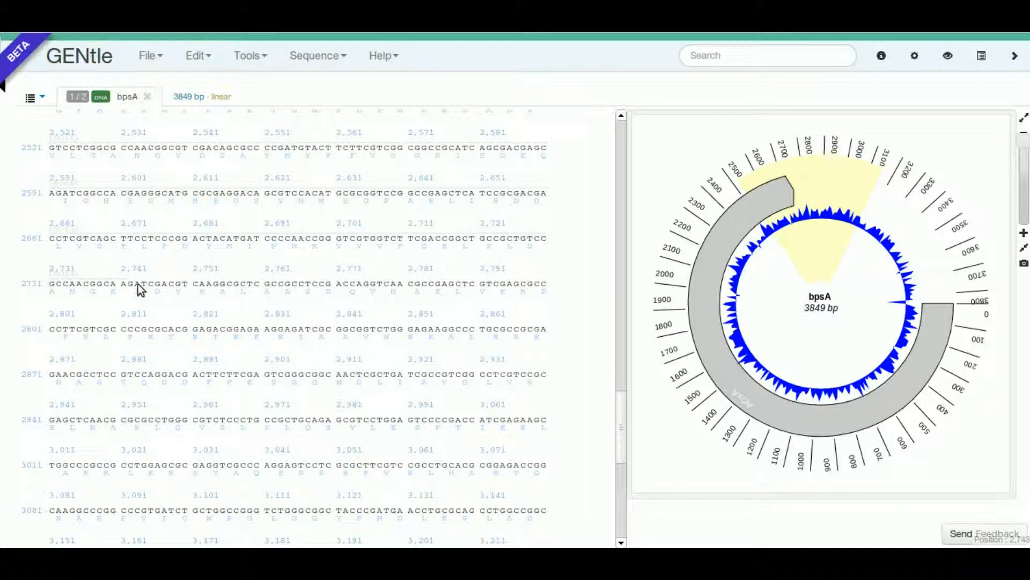
{"action": "left_click_drag", "start_coordinate": [137, 285], "coordinate": [154, 283]}
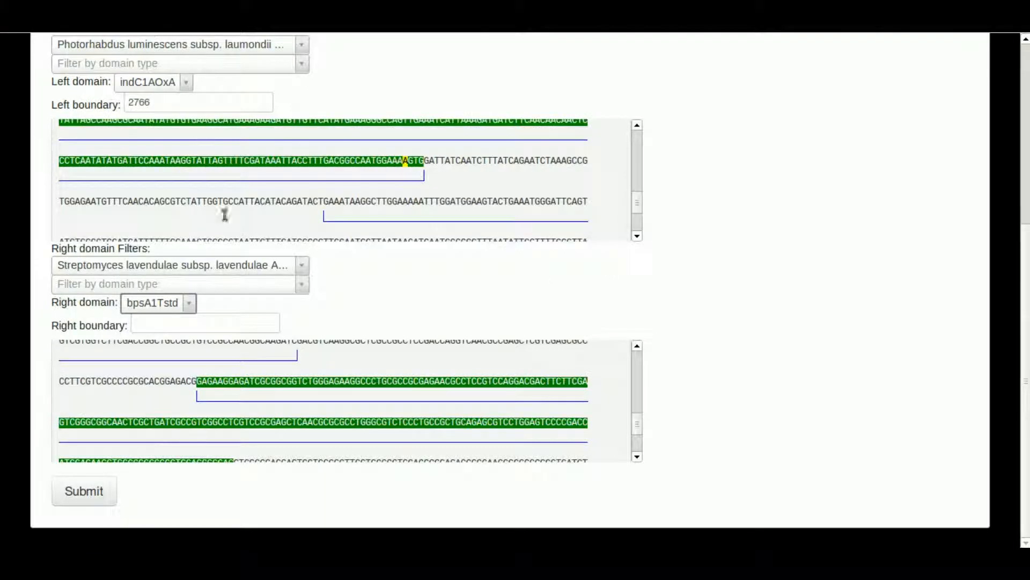
Back in NRPSDesigner, set the right boundary to 2743 in the right domain's sequence, just before the end of bpsA1AOxA.
{"action": "scroll", "coordinate": [317, 392], "scroll_direction": "up", "scroll_amount": 1}
{"action": "scroll", "coordinate": [305, 393], "scroll_direction": "down", "scroll_amount": 1}
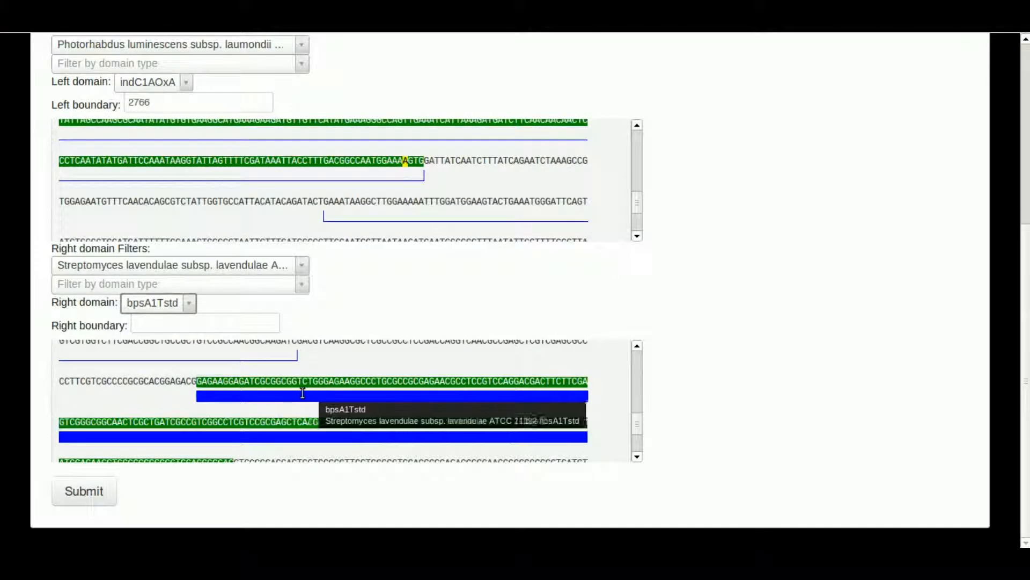
{"action": "scroll", "coordinate": [302, 392], "scroll_direction": "up", "scroll_amount": 1}
{"action": "left_click", "coordinate": [298, 398]}
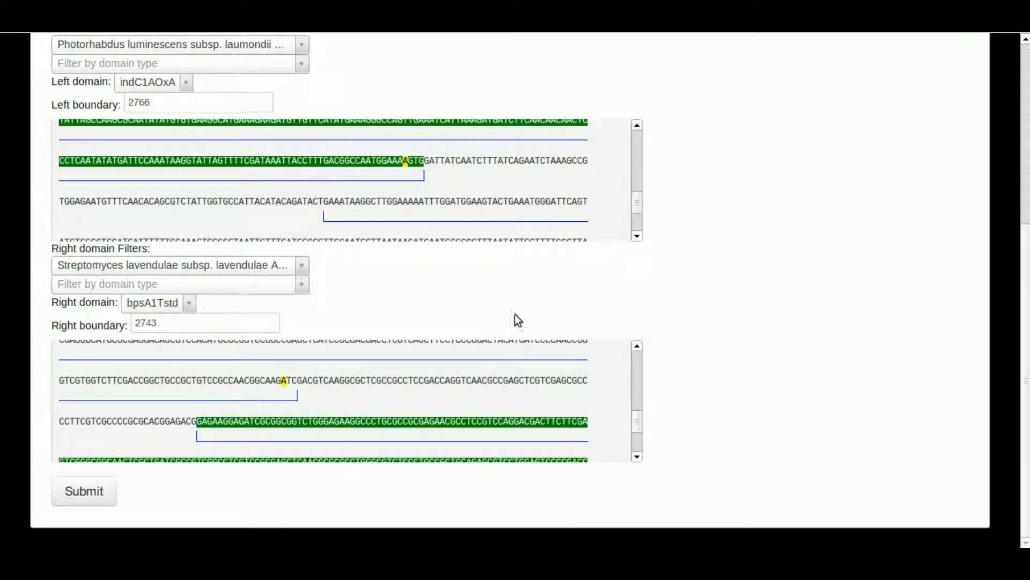
Enter the description "shuffling of T-domains of indC indigoidine synthetase" for the assembly report.
{"action": "scroll", "coordinate": [514, 314], "scroll_direction": "up", "scroll_amount": 5}
{"action": "left_click", "coordinate": [136, 203]}
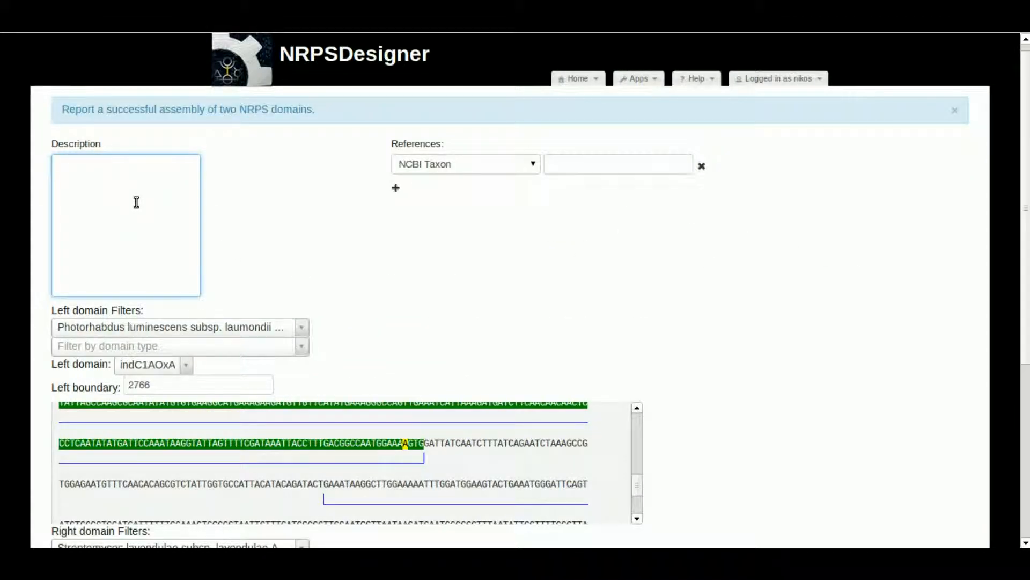
{"action": "type", "text": "shuffling of T-domains of indC"}
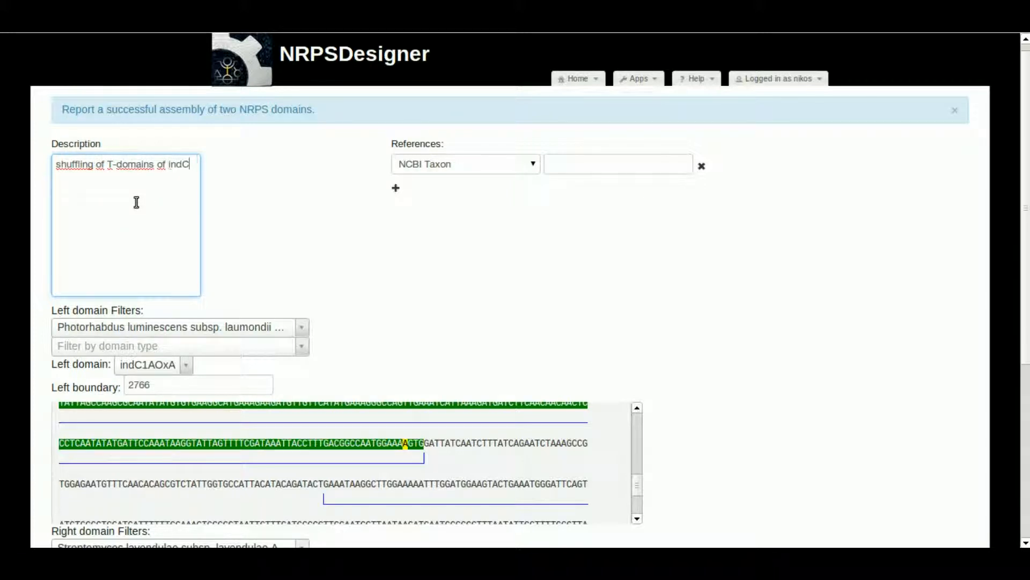
{"action": "type", "text": " indigoidine synthetase"}
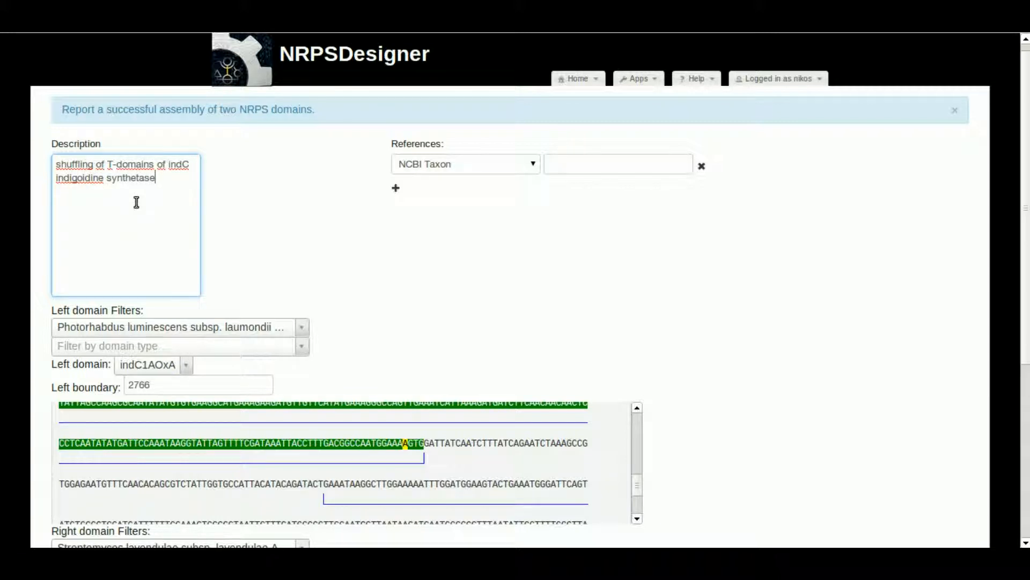
Set the reference type to PubMed, copy PMID 24457530 from the IndC paper's PubMed page into the reference, and submit the report.
{"action": "left_click", "coordinate": [501, 164]}
{"action": "left_click", "coordinate": [458, 191]}
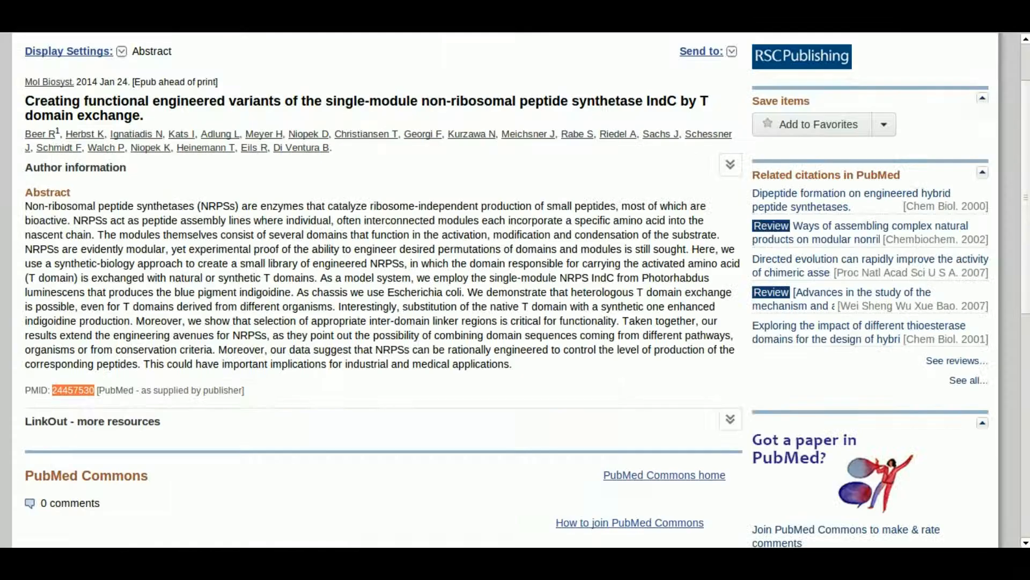
{"action": "double_click", "coordinate": [80, 387]}
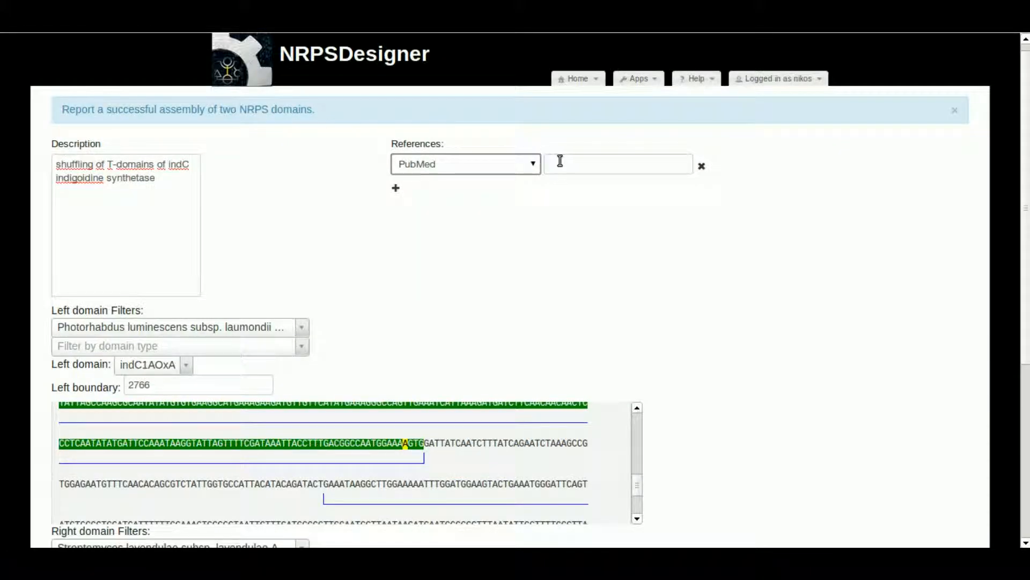
{"action": "left_click", "coordinate": [560, 161]}
{"action": "key", "text": "ctrl+v"}
{"action": "scroll", "coordinate": [769, 301], "scroll_direction": "down", "scroll_amount": 5}
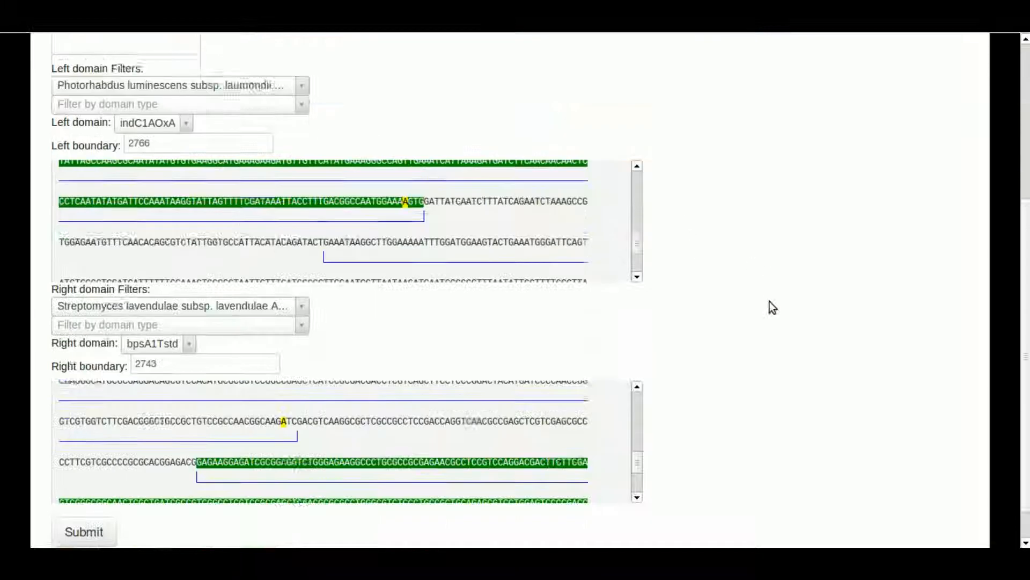
{"action": "left_click", "coordinate": [102, 498]}
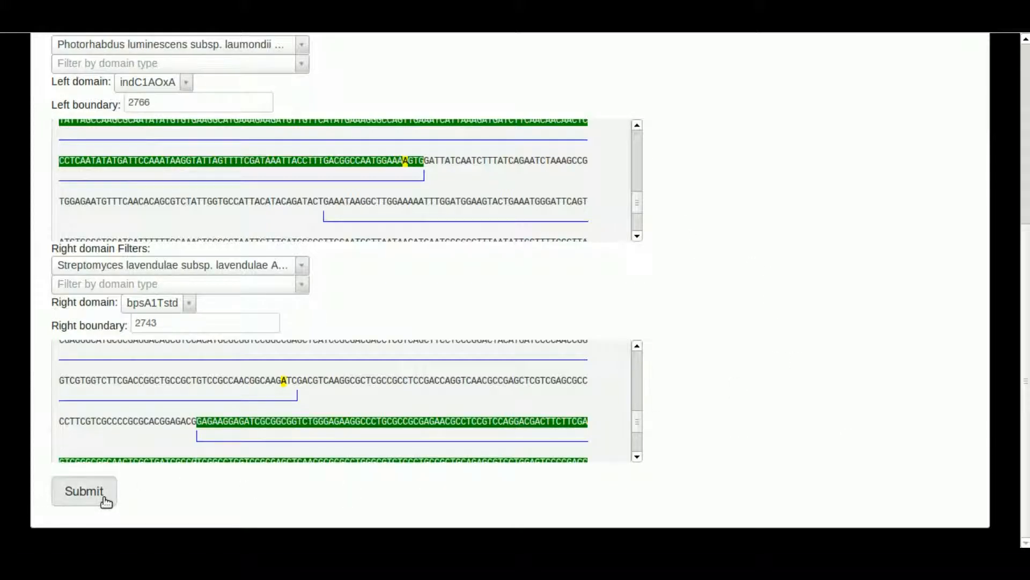